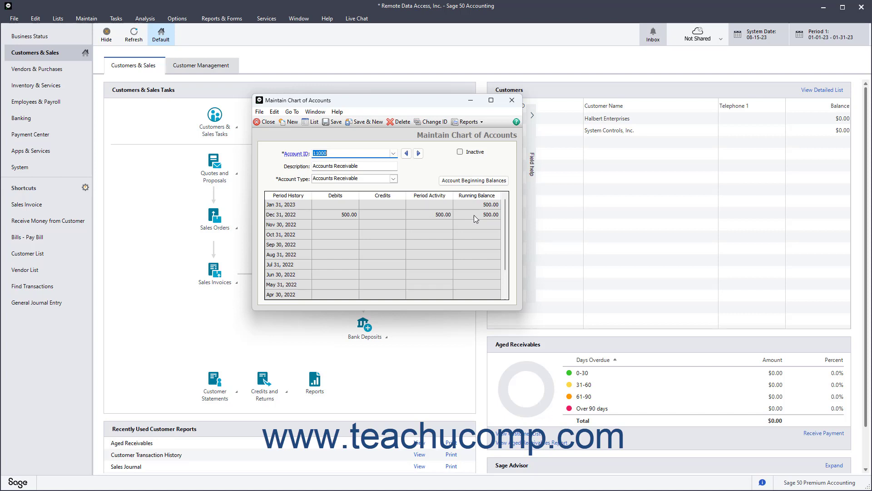
- Close the account record and bring up Maintain Customers/Prospects on its History tab
click(264, 121)
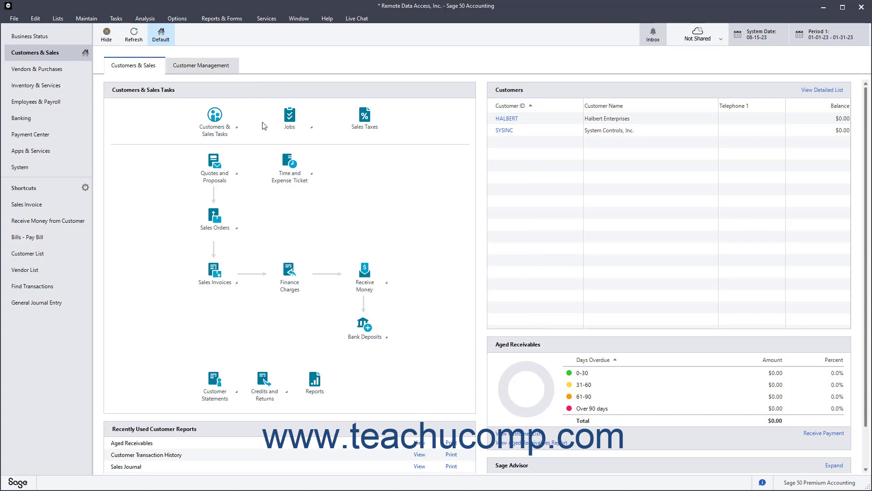
click(85, 18)
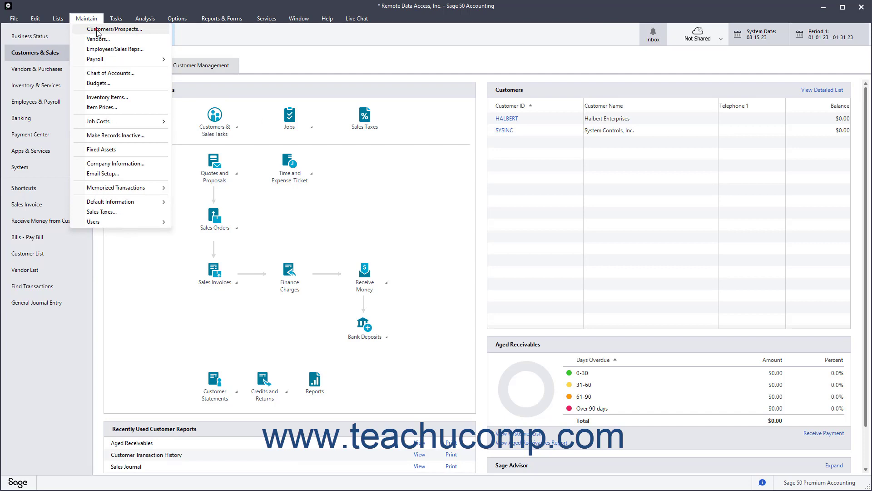
click(97, 31)
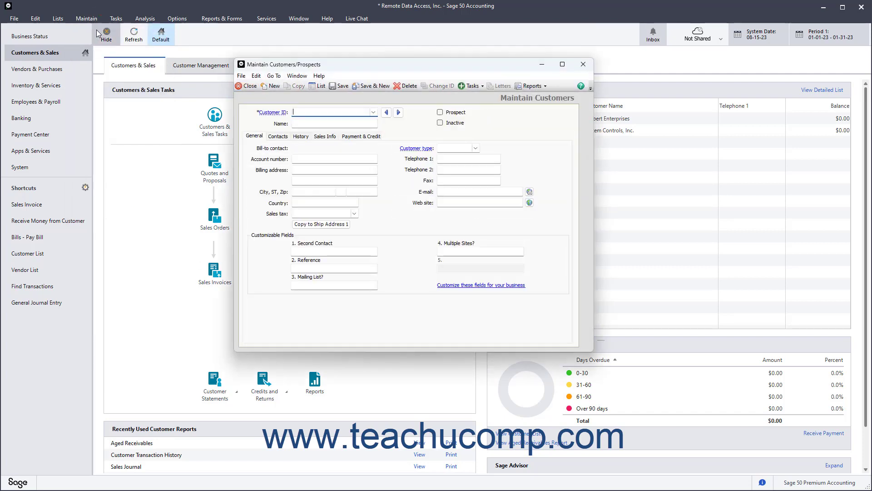
click(301, 135)
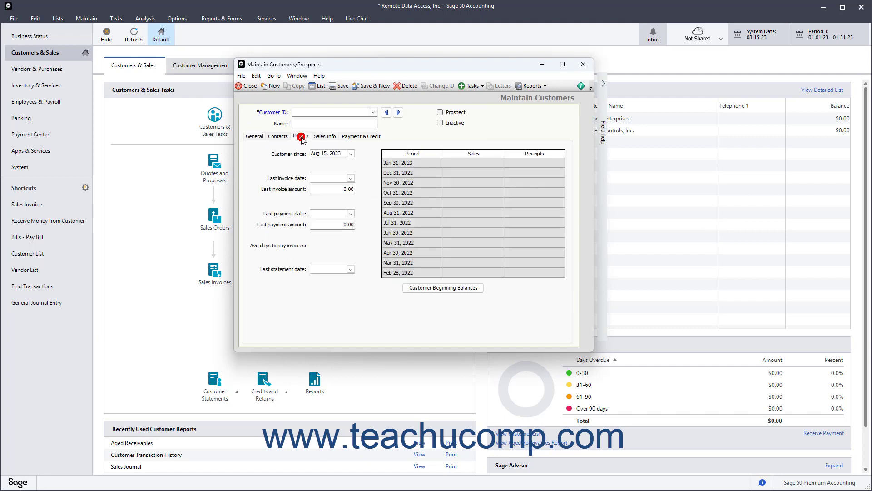
- Bring up Customer Beginning Balances and show HALBERT's invoice 1000, Dec 15, 250.00 to account 11000
click(421, 290)
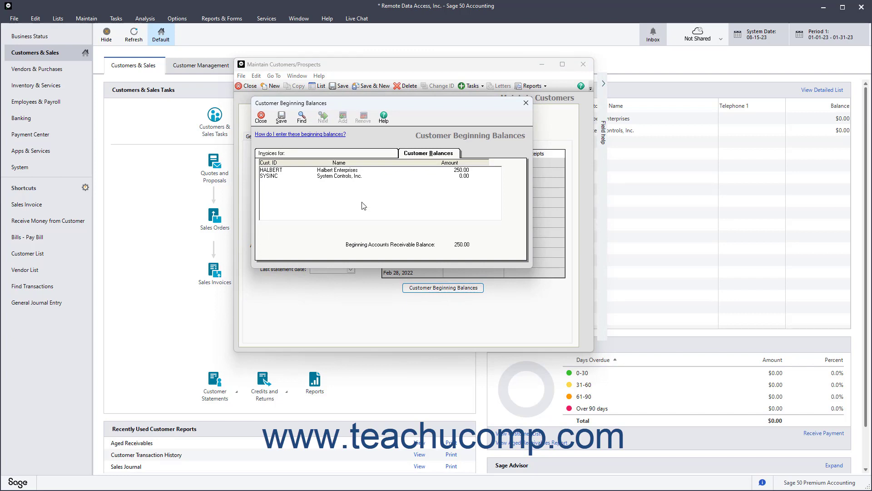
click(435, 156)
double_click(345, 169)
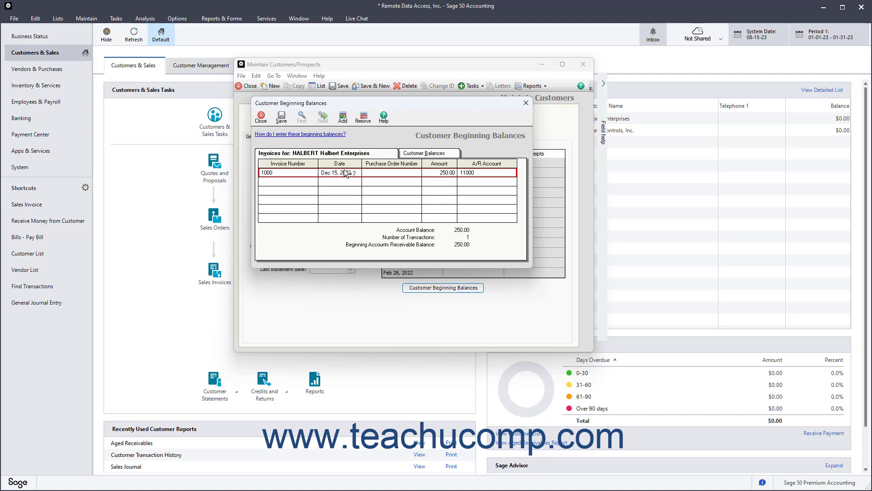
click(346, 154)
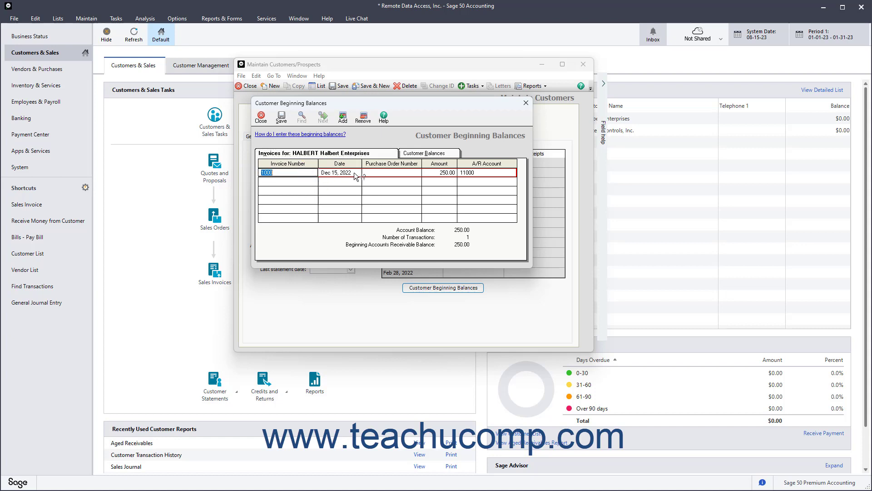
click(334, 172)
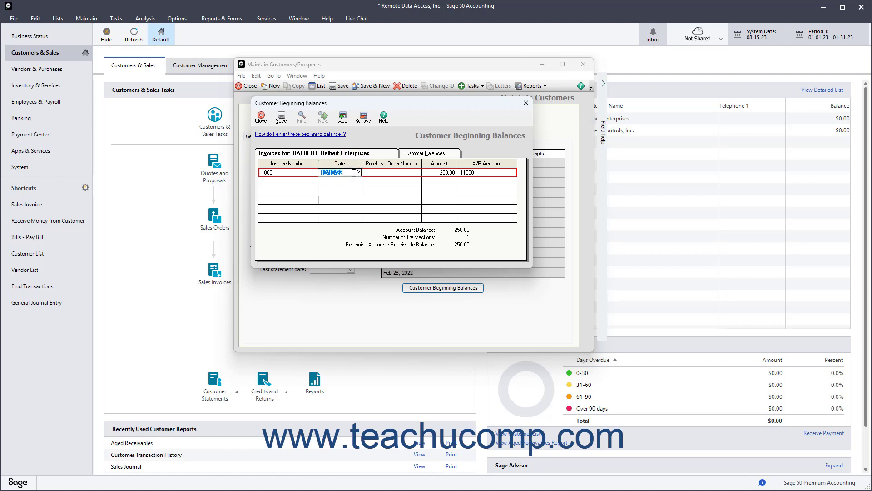
click(408, 172)
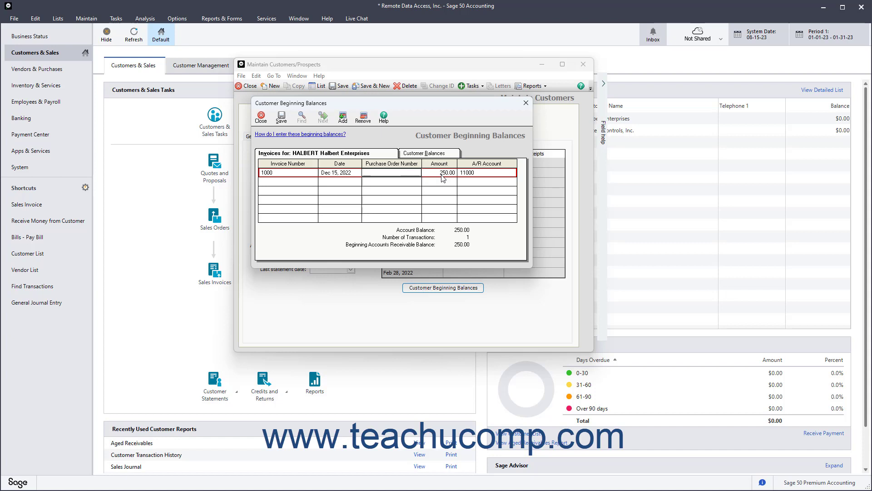
click(434, 175)
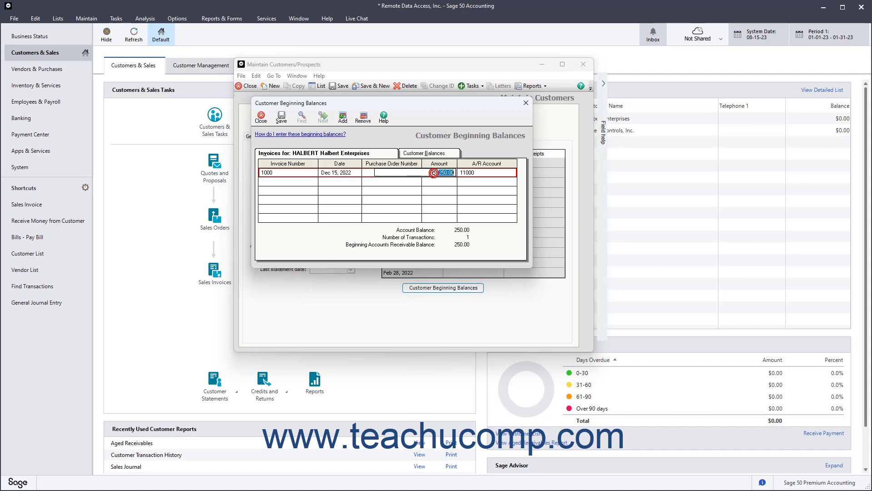
click(490, 172)
click(512, 172)
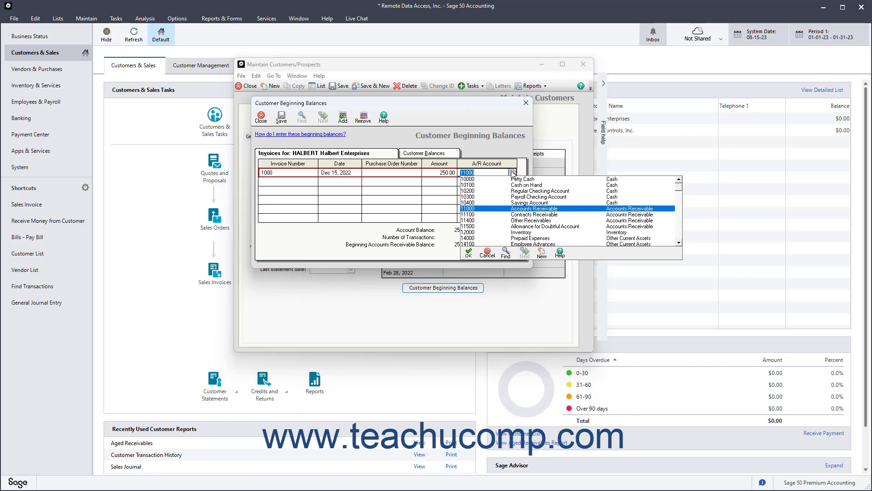
click(512, 173)
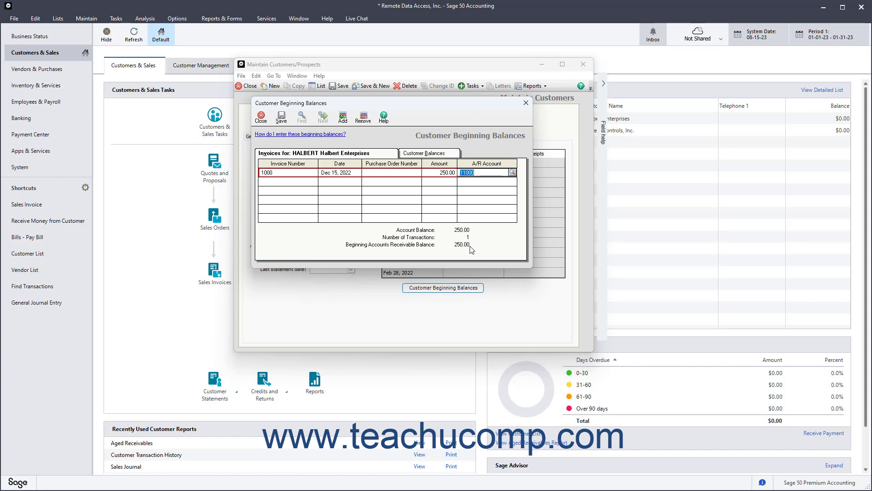
- Enter SYSINC's beginning invoice 1001, dated 12/15/22, for 250.00 to account 11000
click(429, 154)
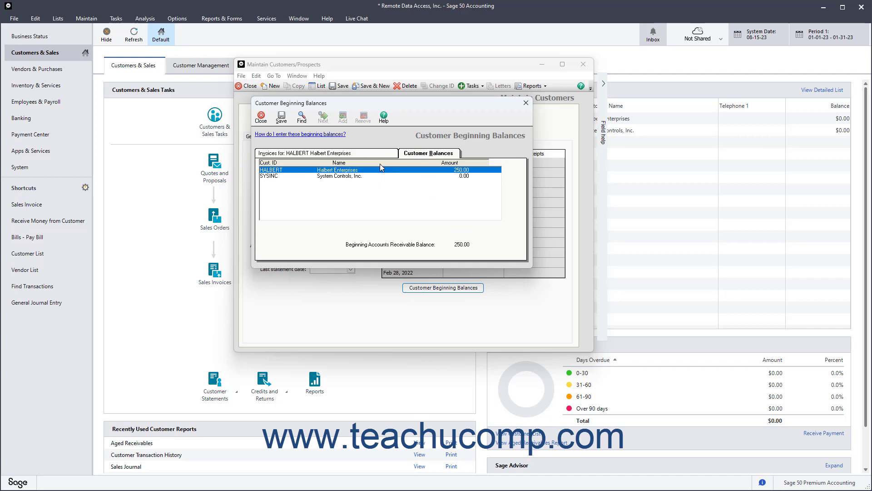
double_click(320, 177)
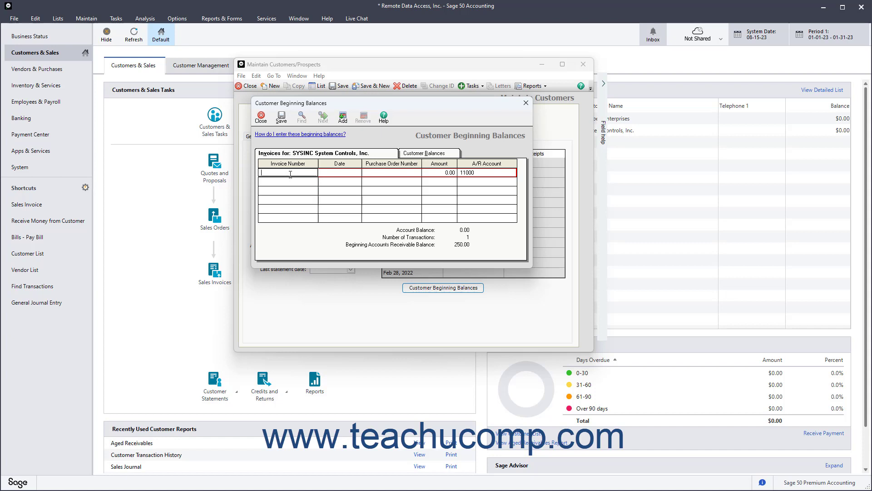
text(1001)
key(Tab)
text(12)
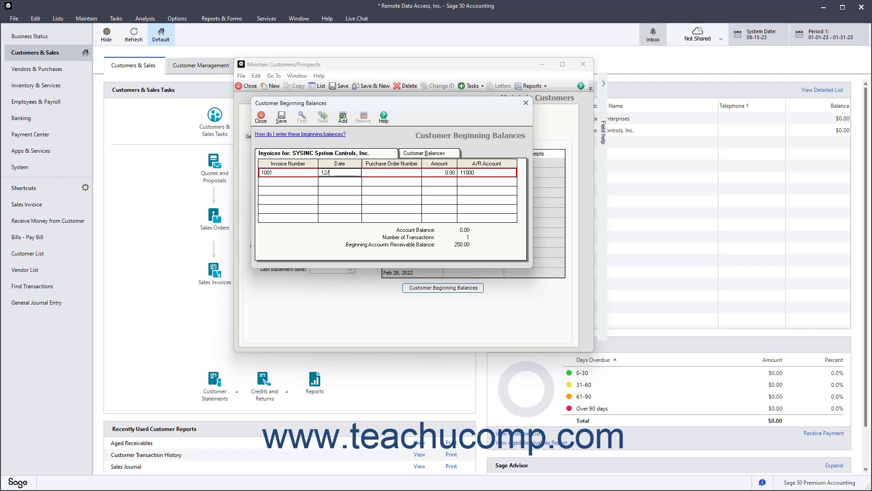
text(15/22)
key(Tab)
key(Tab)
text(250)
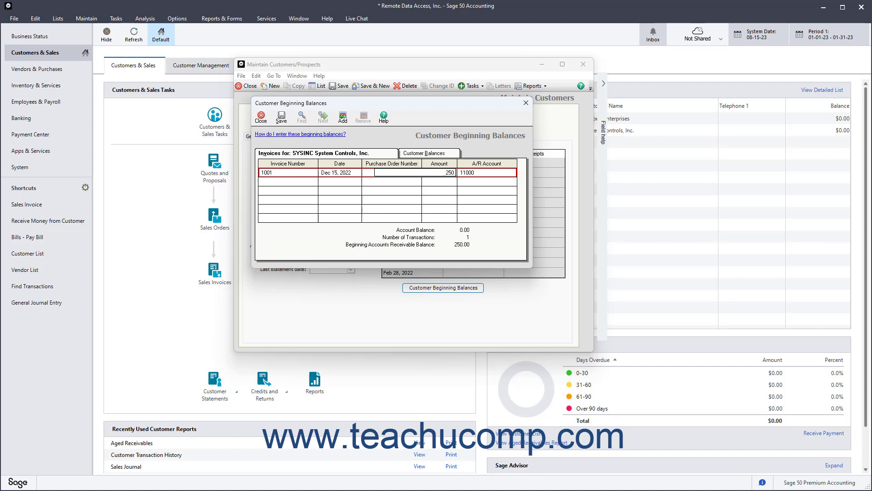
key(Tab)
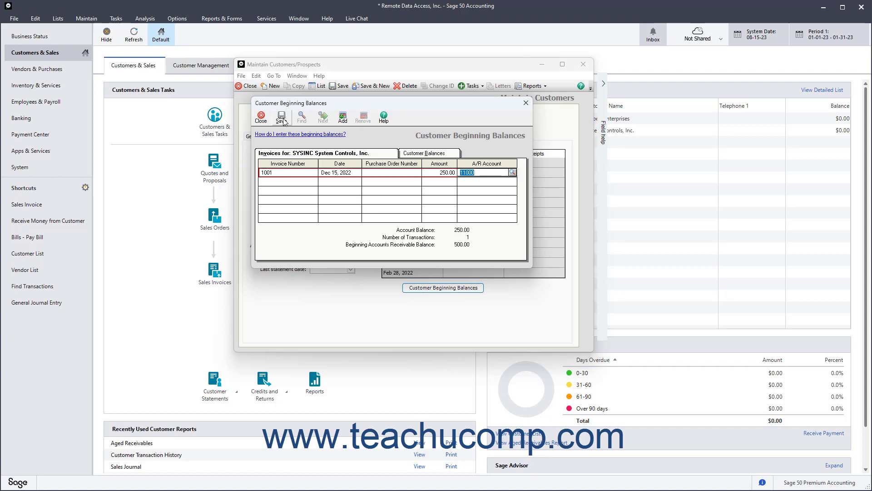
- Save the beginning balances and close them, returning to the customer's History details
click(282, 119)
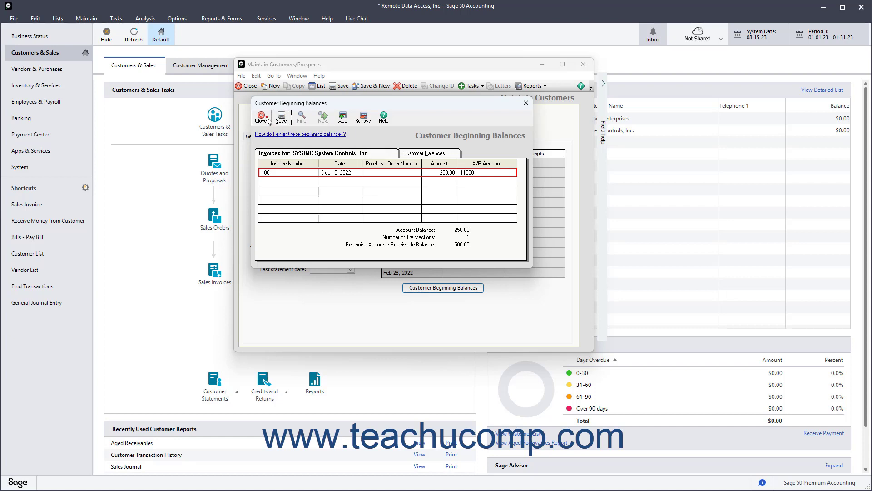
click(261, 118)
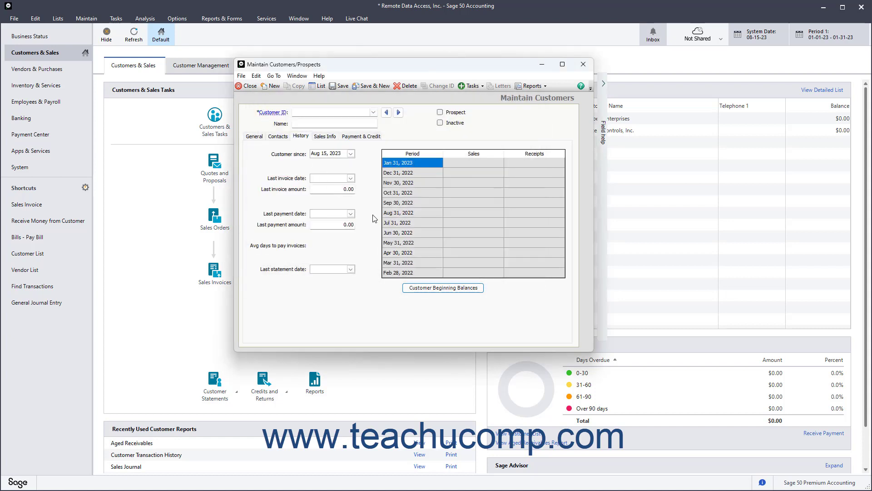